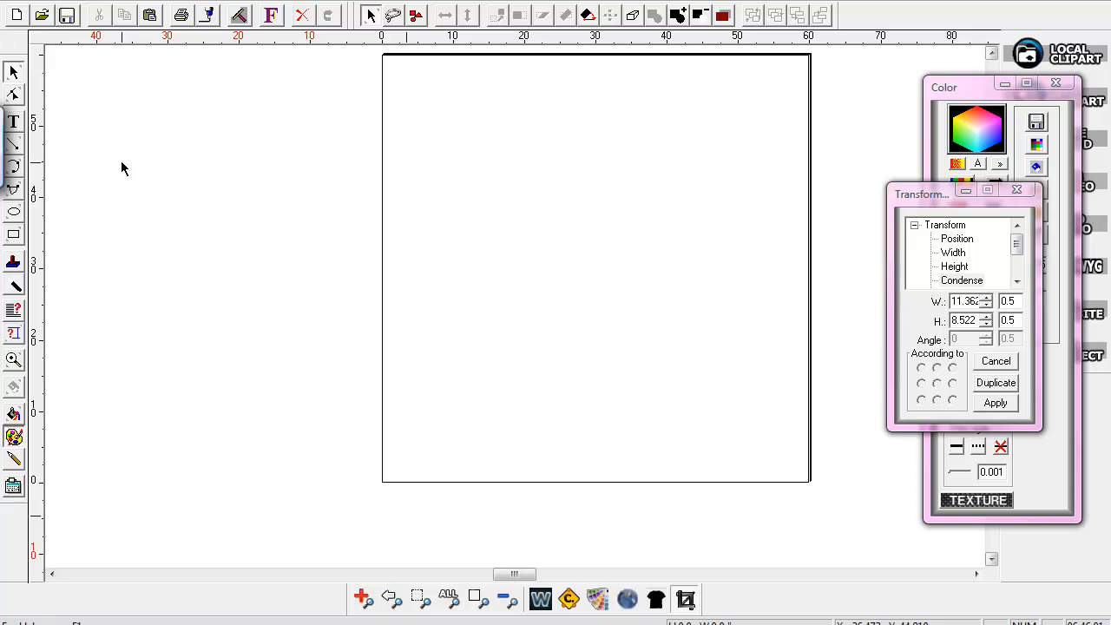
Write the text LUMBERJACKS in capitals using the RT Sports 3 line Font 1 font at 1" height
left_click(15, 126)
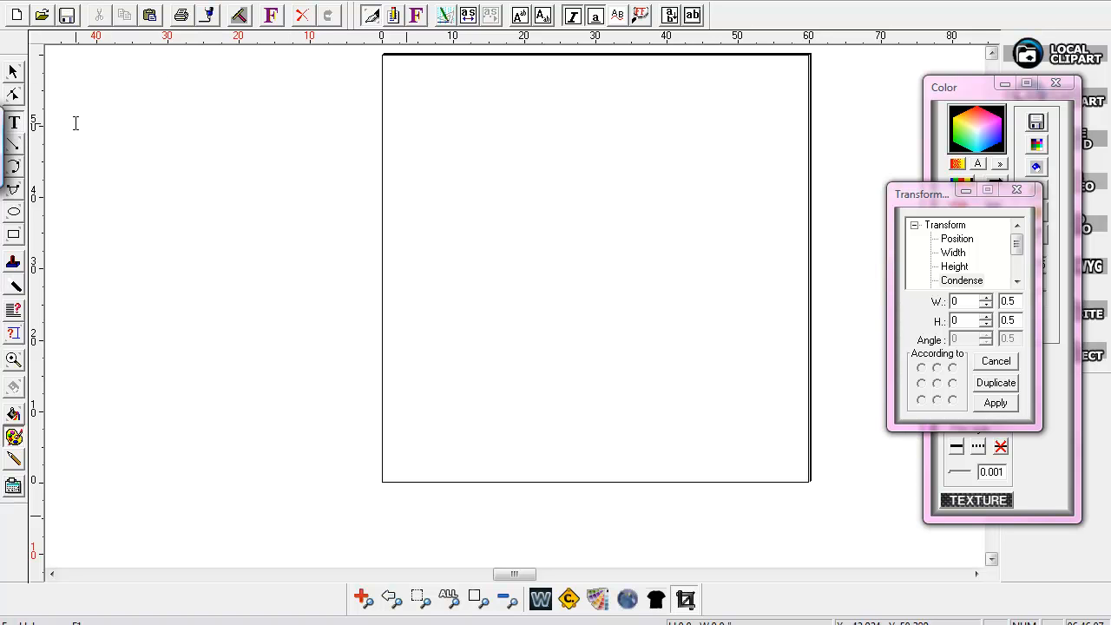
left_click(272, 23)
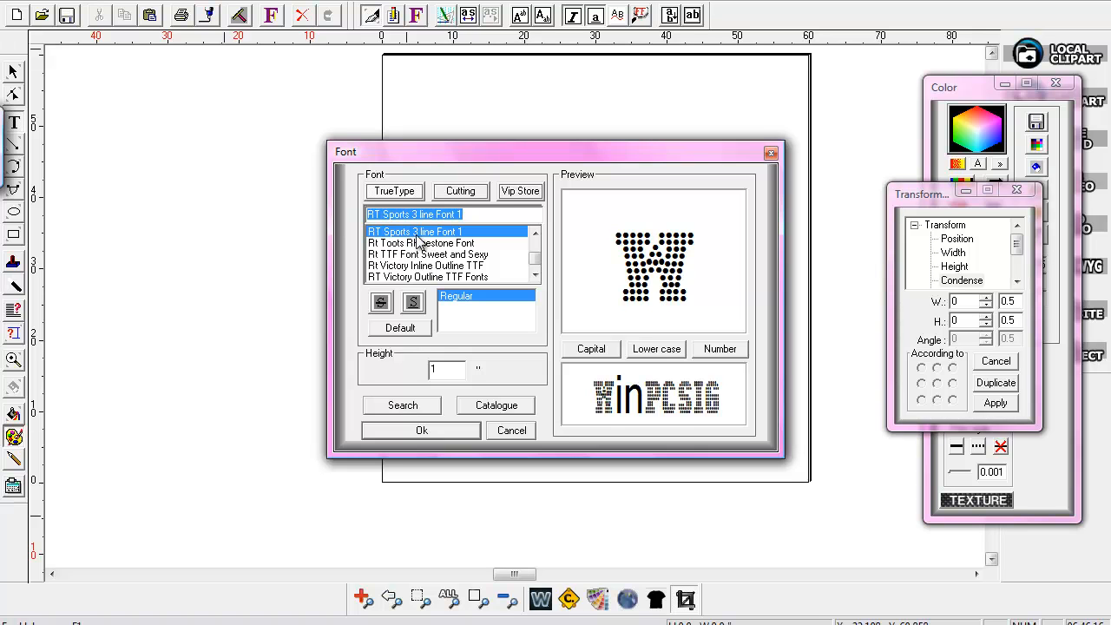
left_click(440, 431)
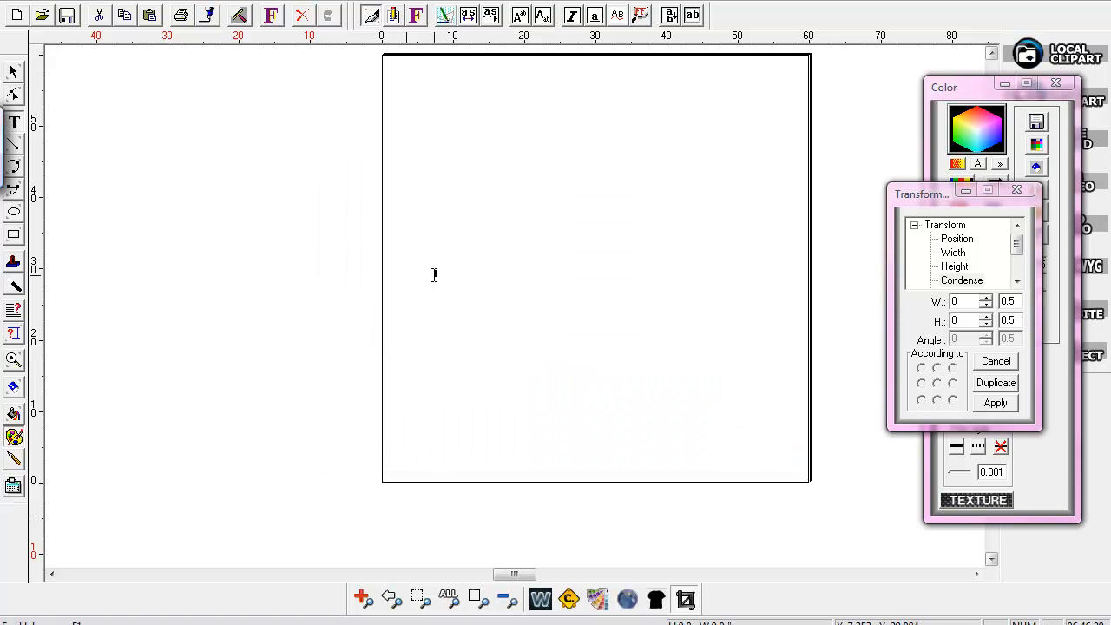
key("Caps_Lock")
left_click(13, 72)
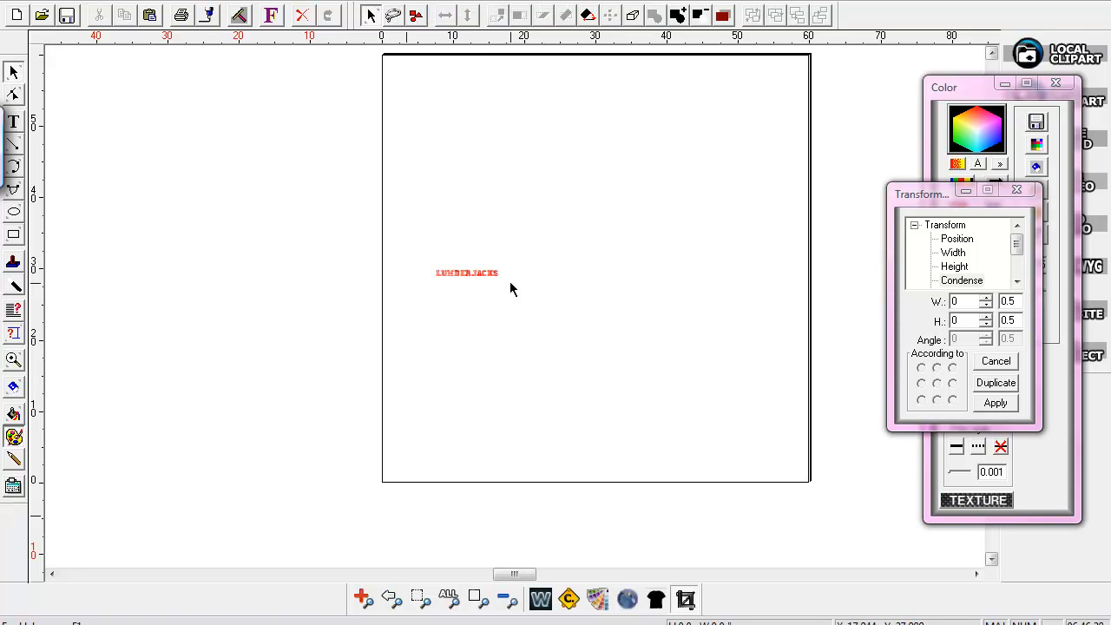
Zoom in on the LUMBERJACKS text and move it further left on the page
left_click_drag(426, 257, 536, 307)
left_click(13, 360)
left_click_drag(386, 242, 528, 325)
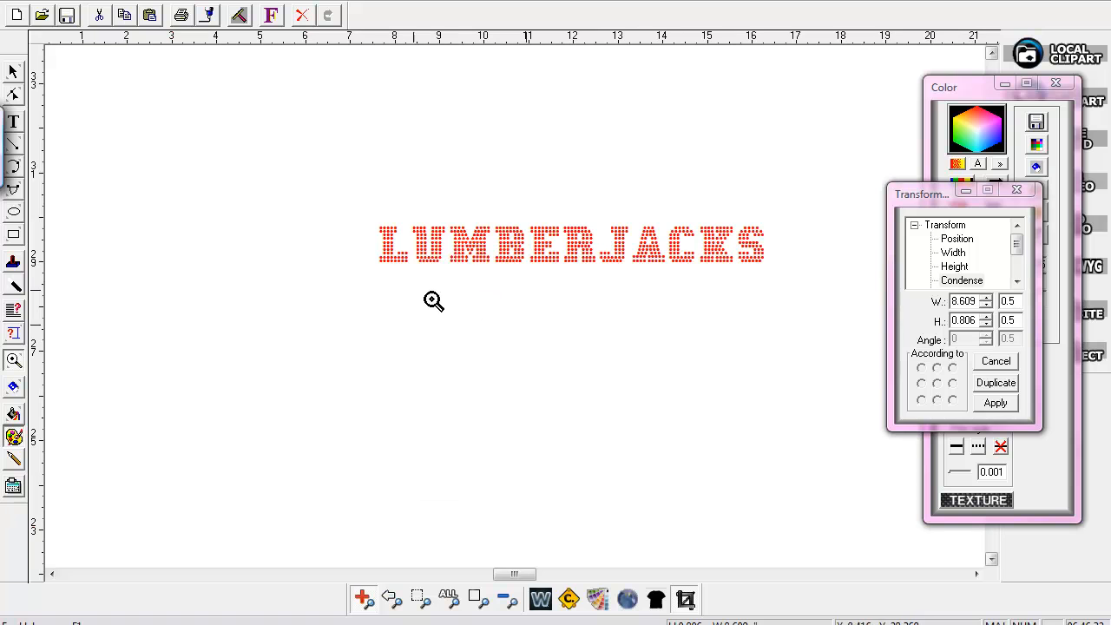
left_click(13, 72)
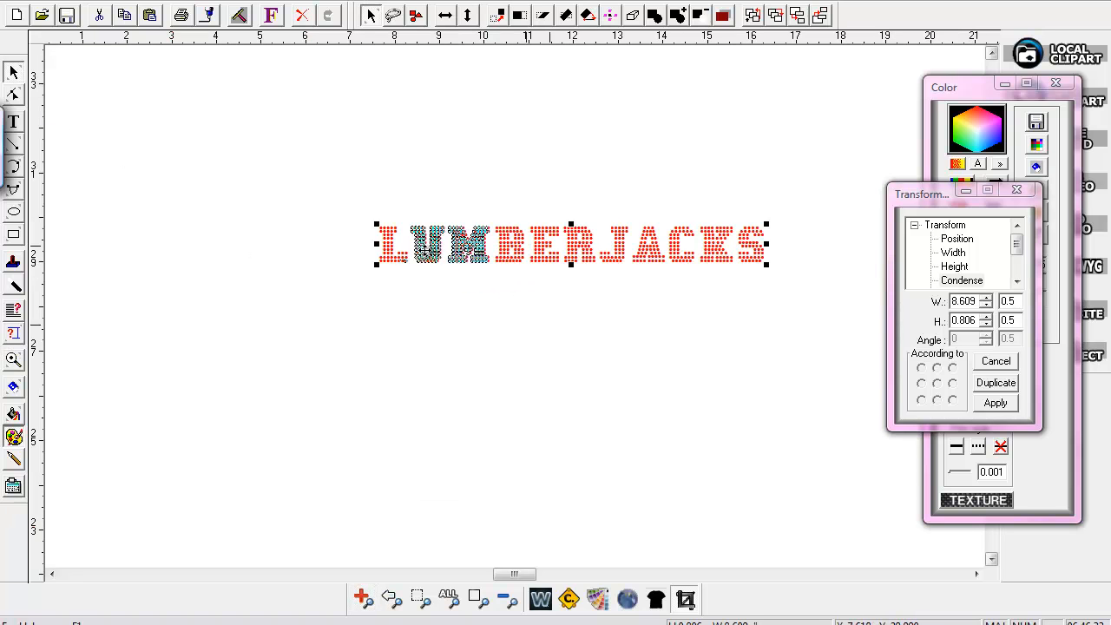
left_click_drag(422, 244, 297, 250)
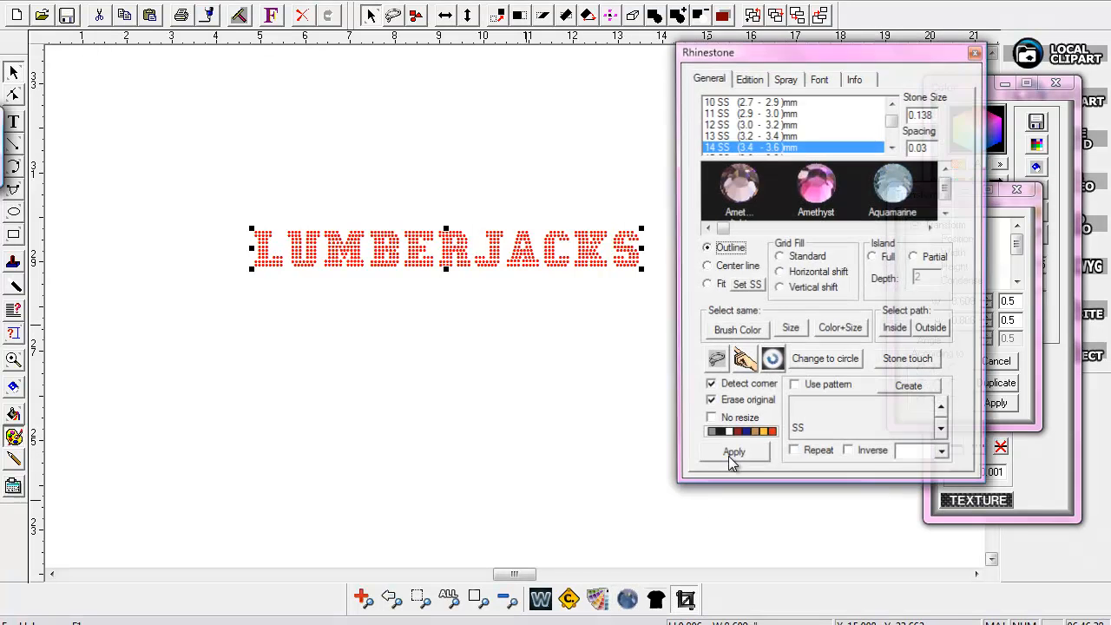
Pick the 13 SS stone size in the Rhinestone Edition settings and resize the text to that stone size
left_click(745, 84)
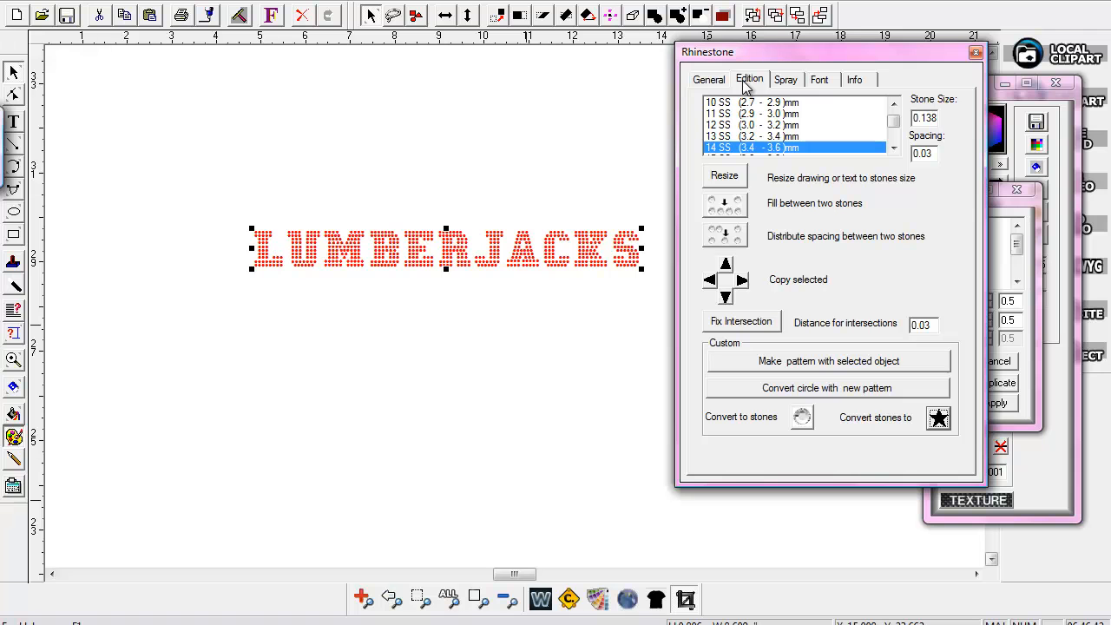
left_click(715, 138)
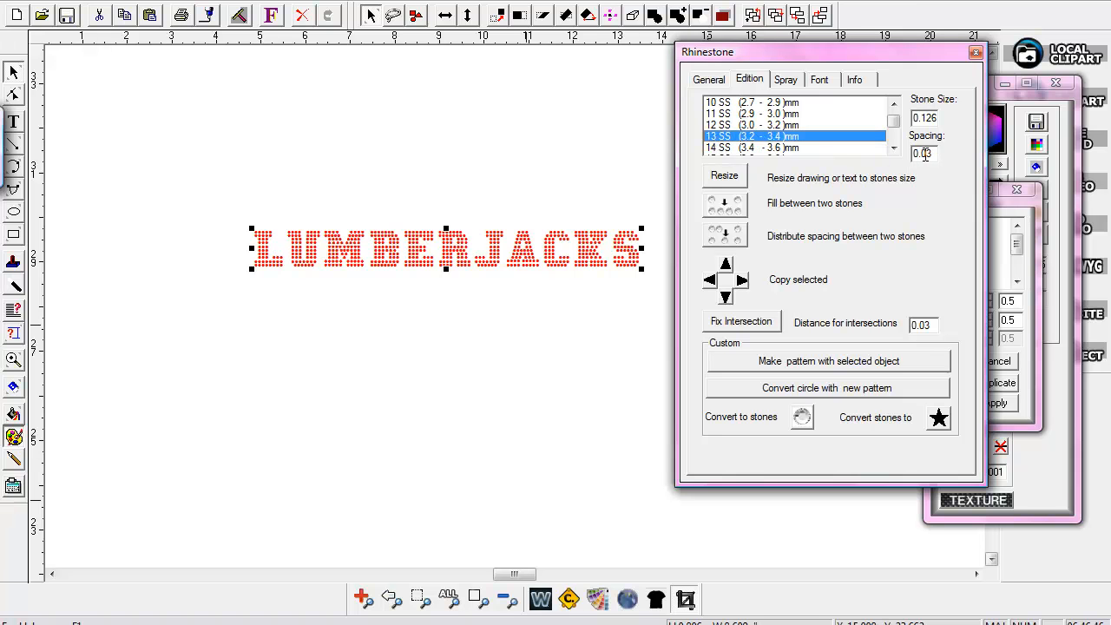
left_click(722, 176)
left_click_drag(778, 60, 985, 131)
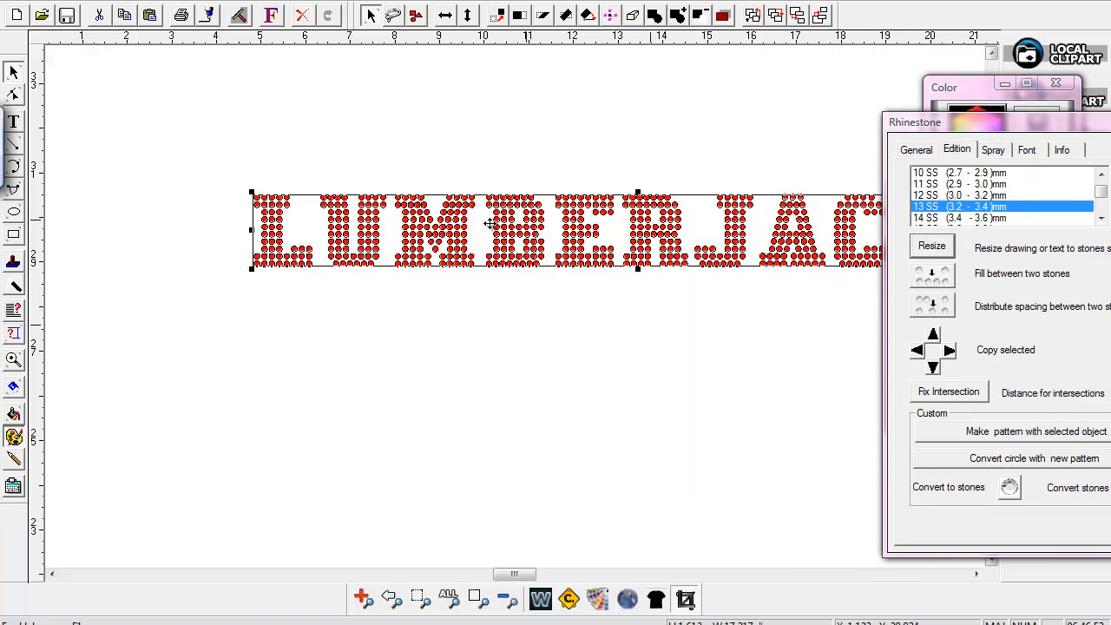
left_click_drag(954, 128, 902, 115)
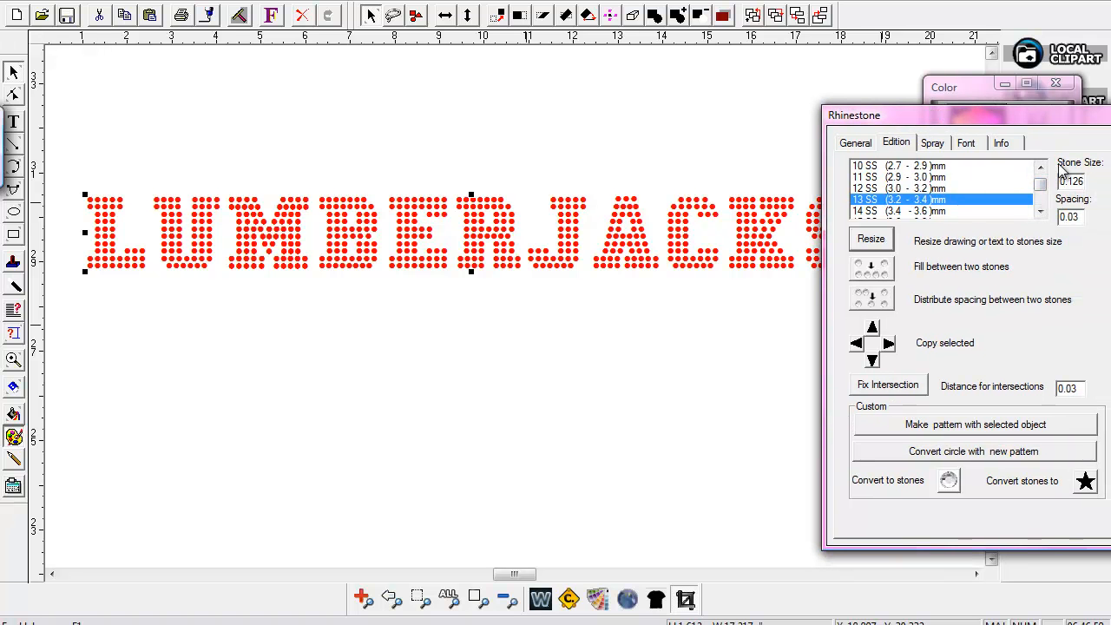
left_click_drag(1015, 116, 1060, 105)
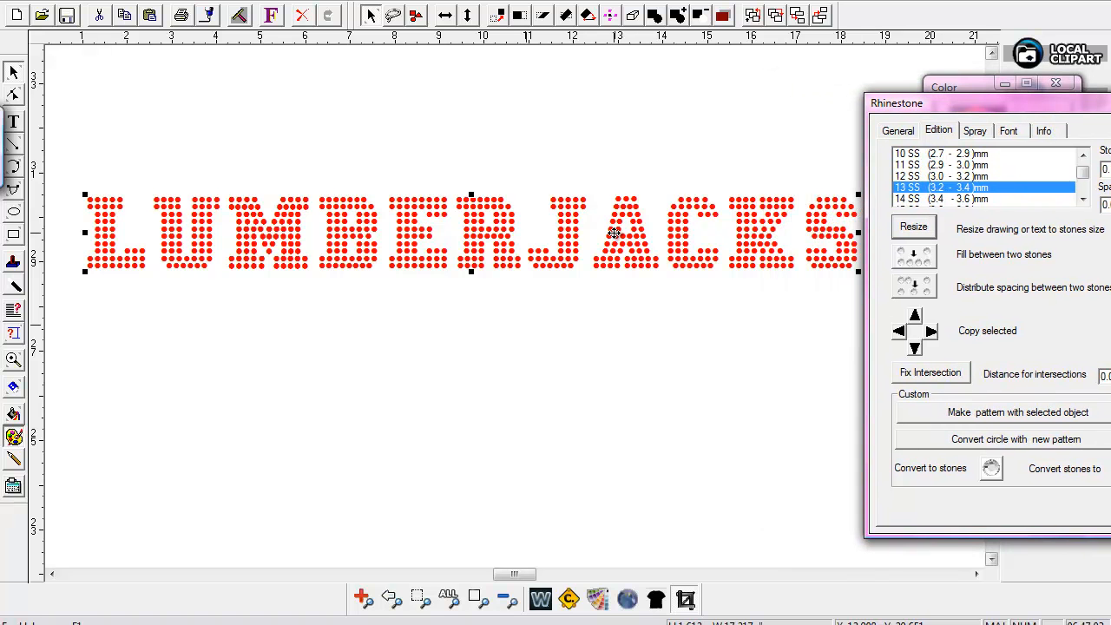
left_click_drag(942, 109, 955, 139)
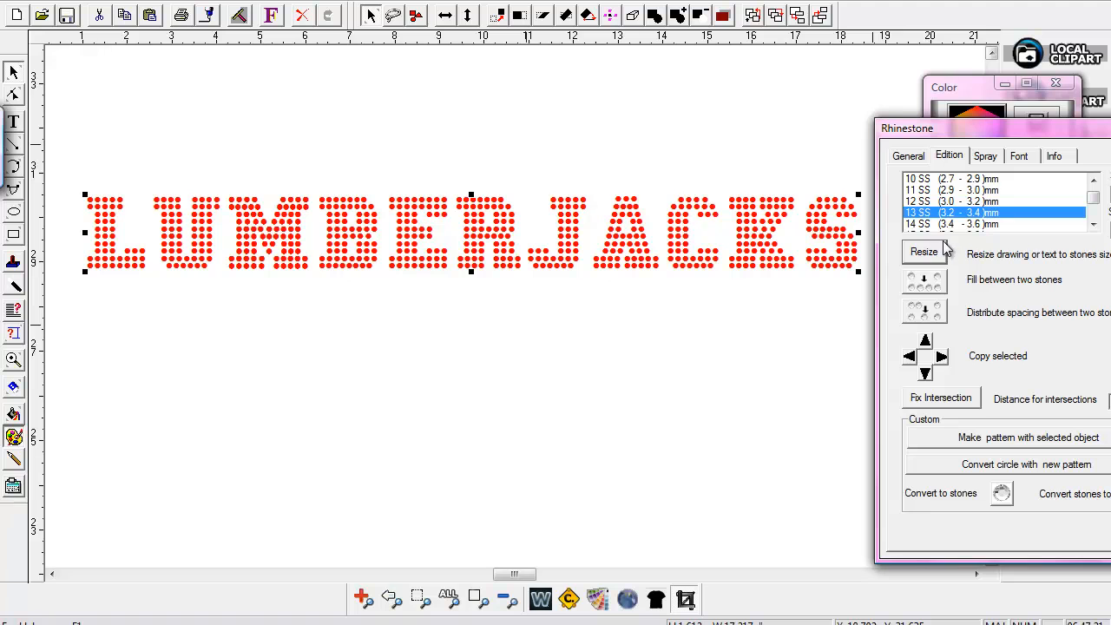
left_click_drag(1000, 131, 983, 187)
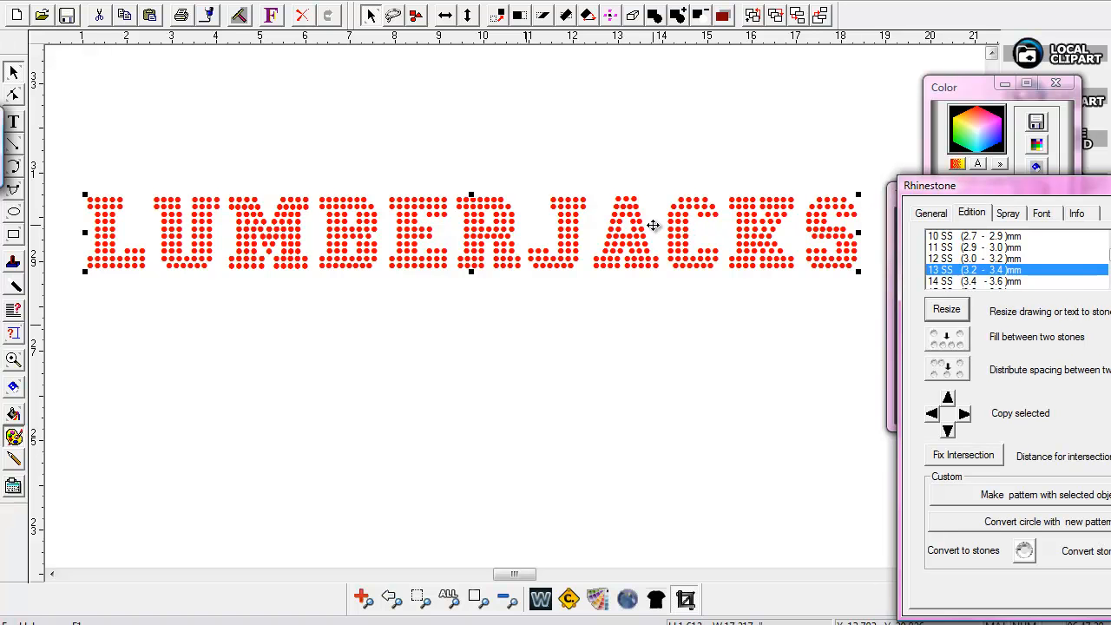
left_click(393, 167)
left_click(292, 214)
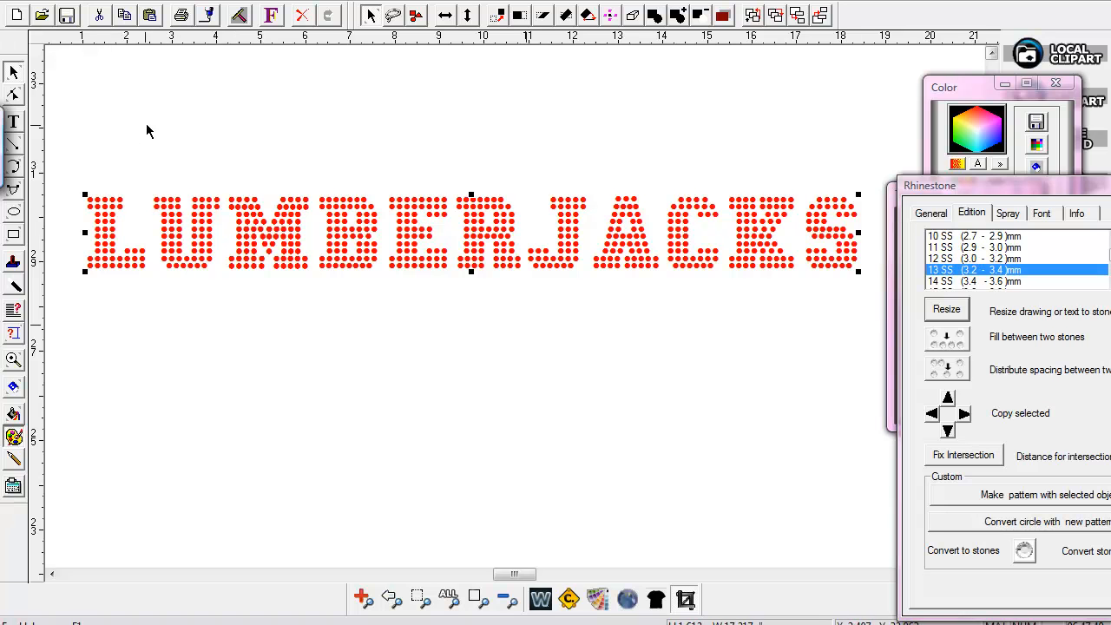
Convert the rhinestone text to path
right_click(159, 4)
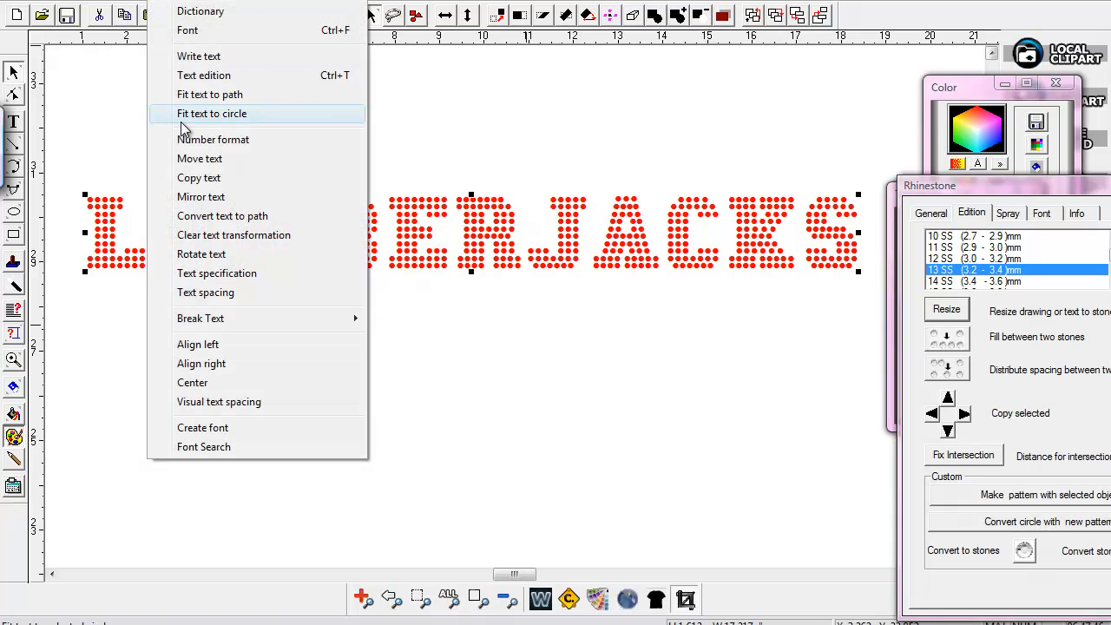
left_click(208, 217)
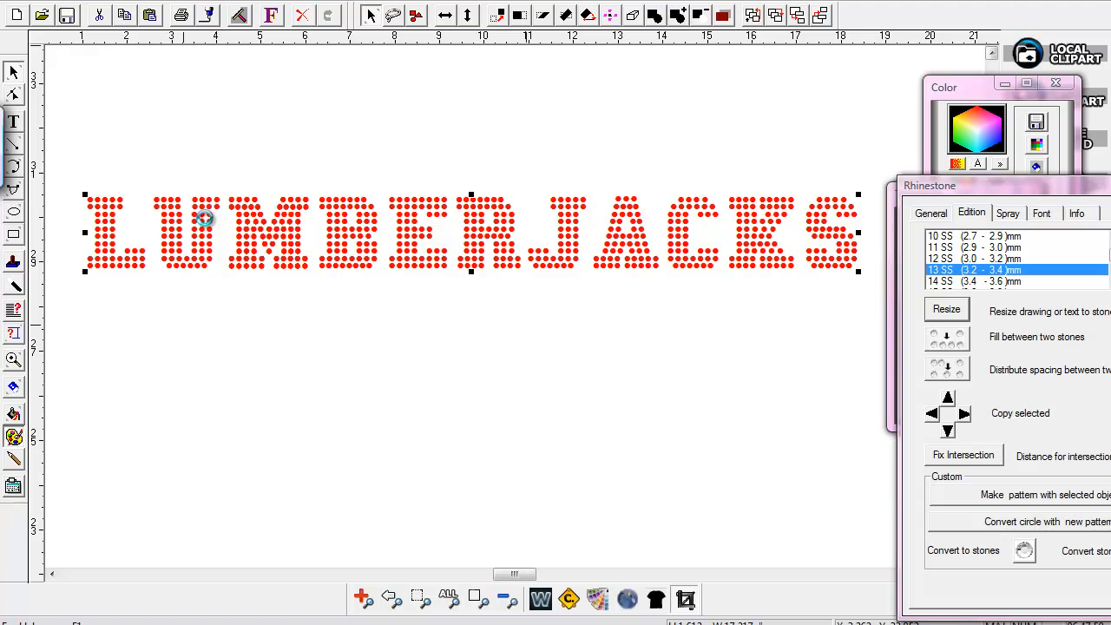
left_click(279, 171)
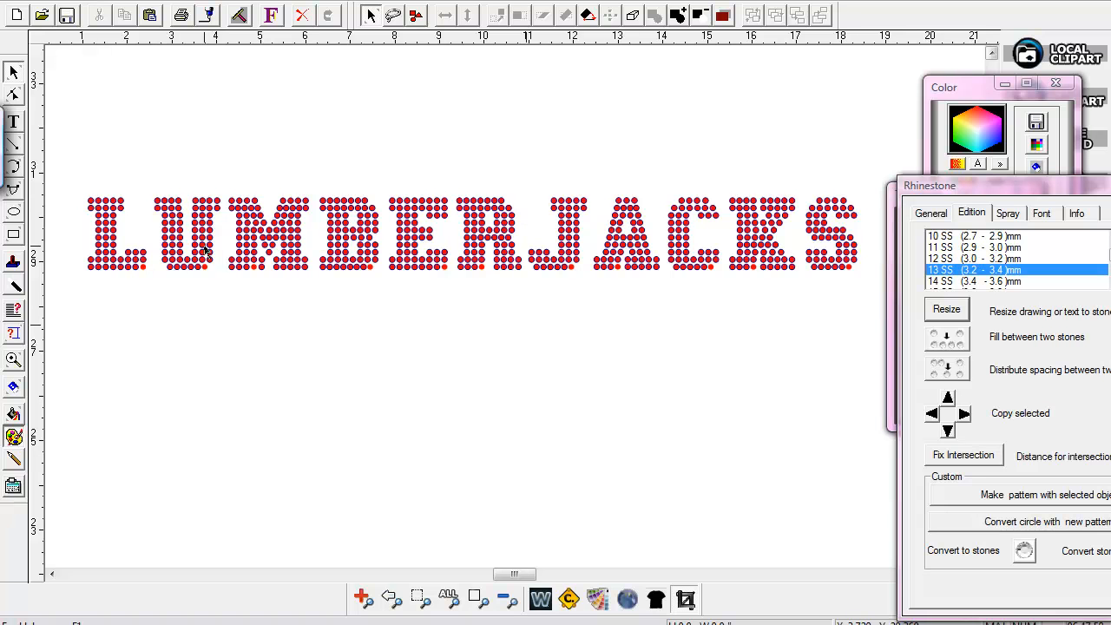
Select all the stones and remove their outline pen
left_click_drag(74, 163, 880, 347)
left_click(972, 93)
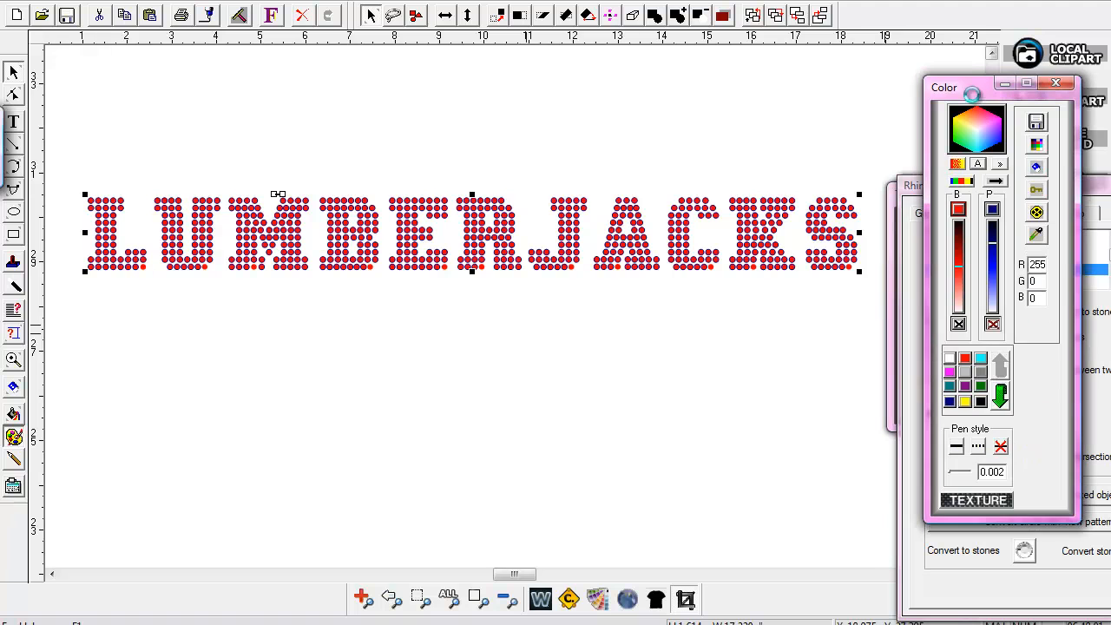
left_click(1001, 447)
left_click(640, 374)
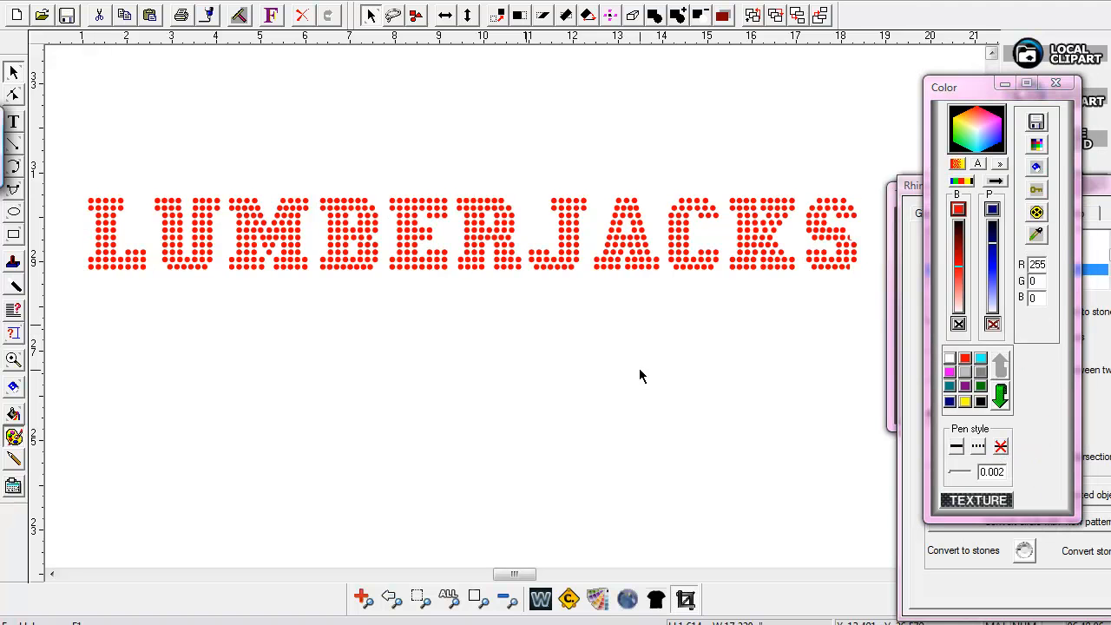
Select all the stones and apply Change to circle from the Rhinestone General settings
left_click(120, 201)
left_click(157, 202)
left_click(230, 201)
left_click_drag(63, 165, 873, 310)
left_click_drag(1036, 82, 1072, 103)
left_click_drag(932, 187, 950, 107)
left_click(936, 207)
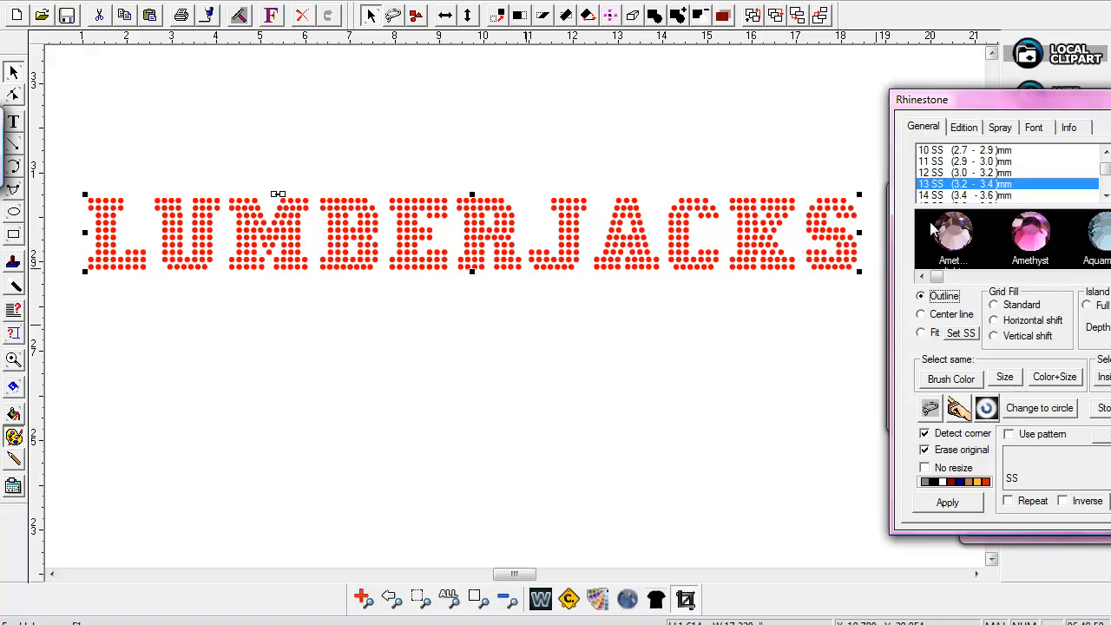
left_click(1026, 412)
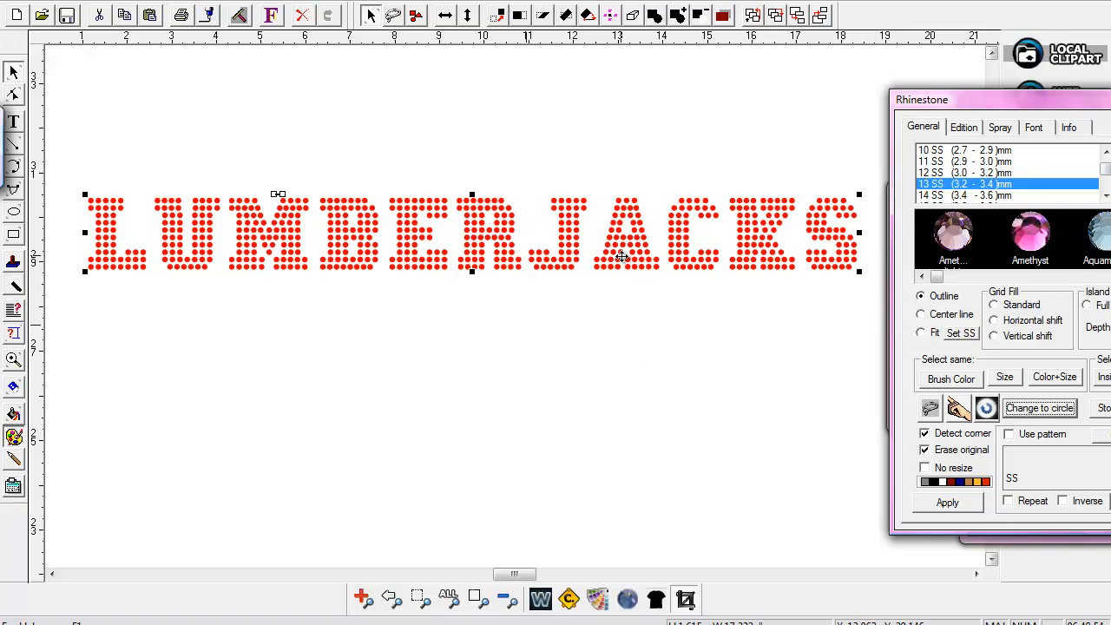
Move the letters after L to the left to tighten the spacing in LUM
left_click(658, 345)
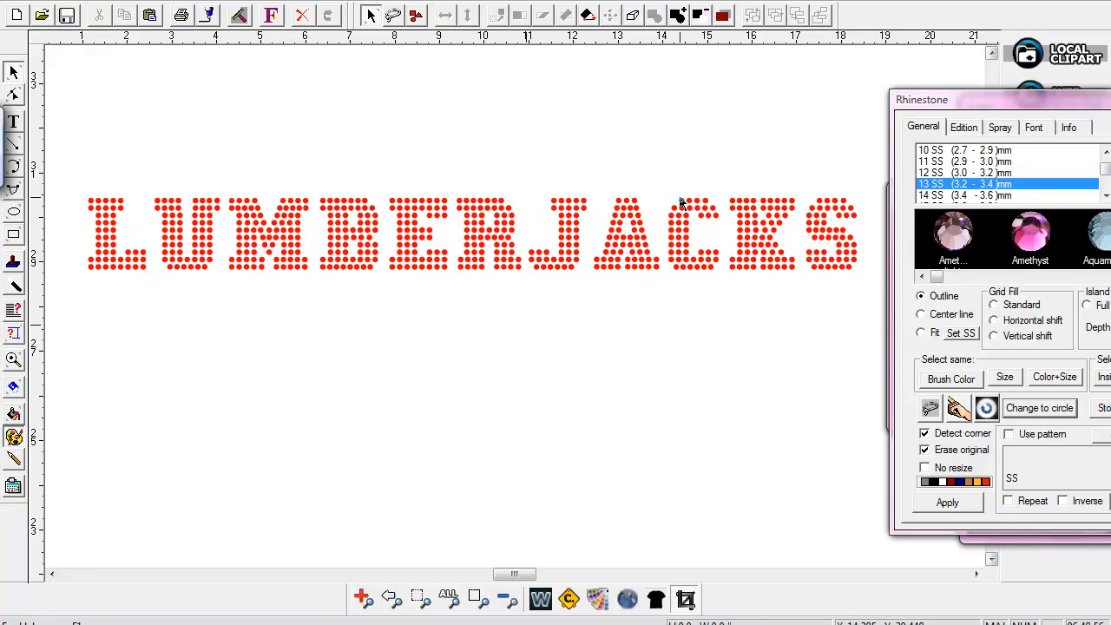
left_click(682, 203)
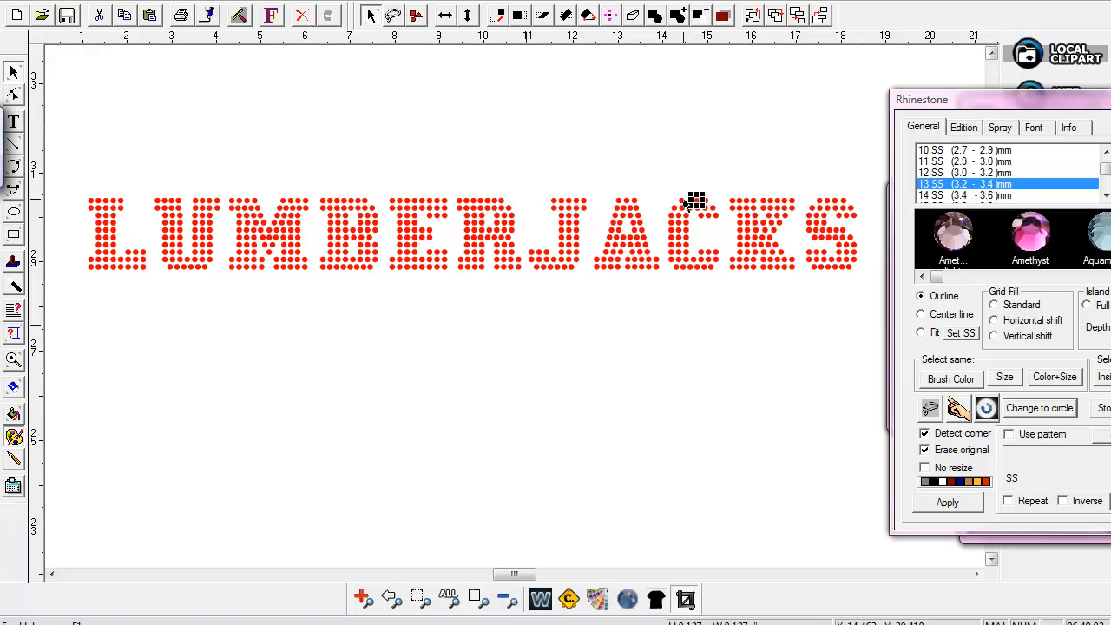
left_click(623, 153)
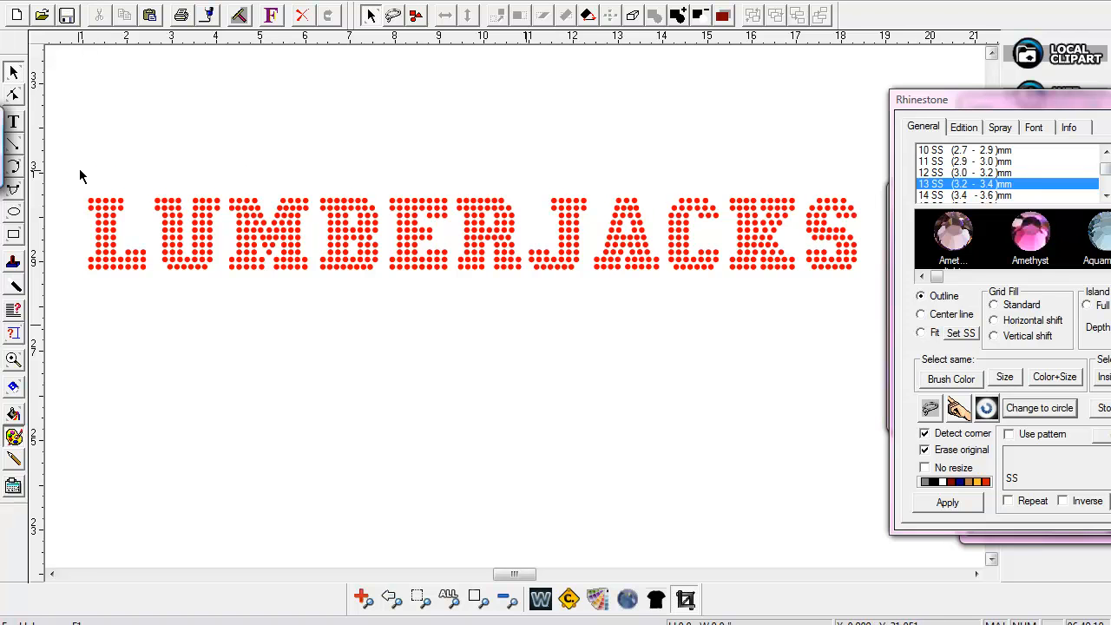
left_click_drag(462, 191, 207, 150)
left_click_drag(195, 189, 878, 293)
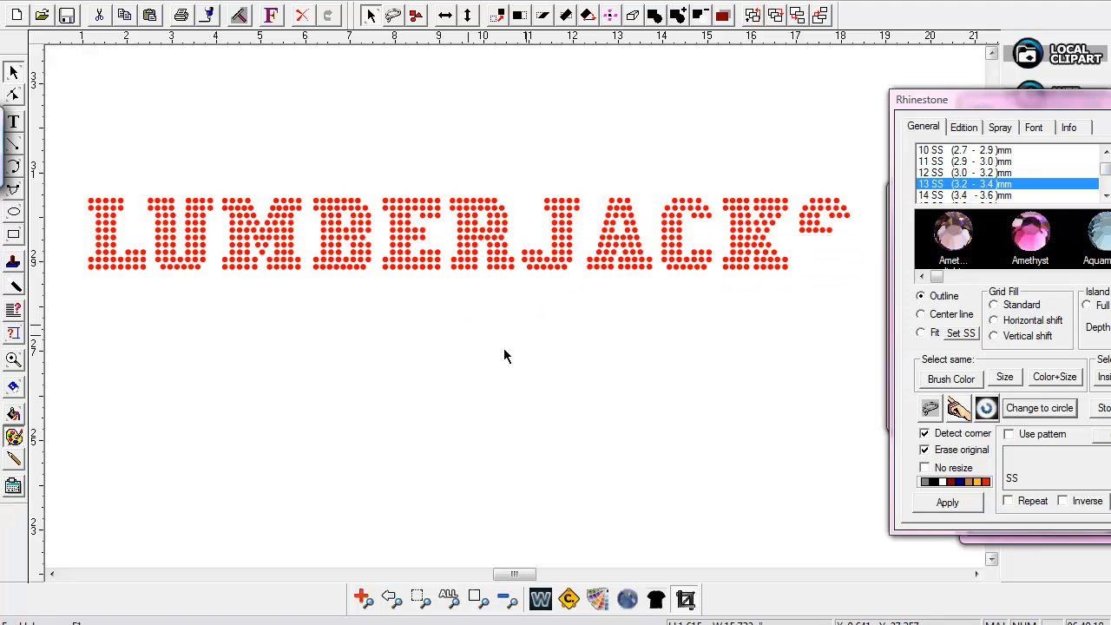
left_click(400, 371)
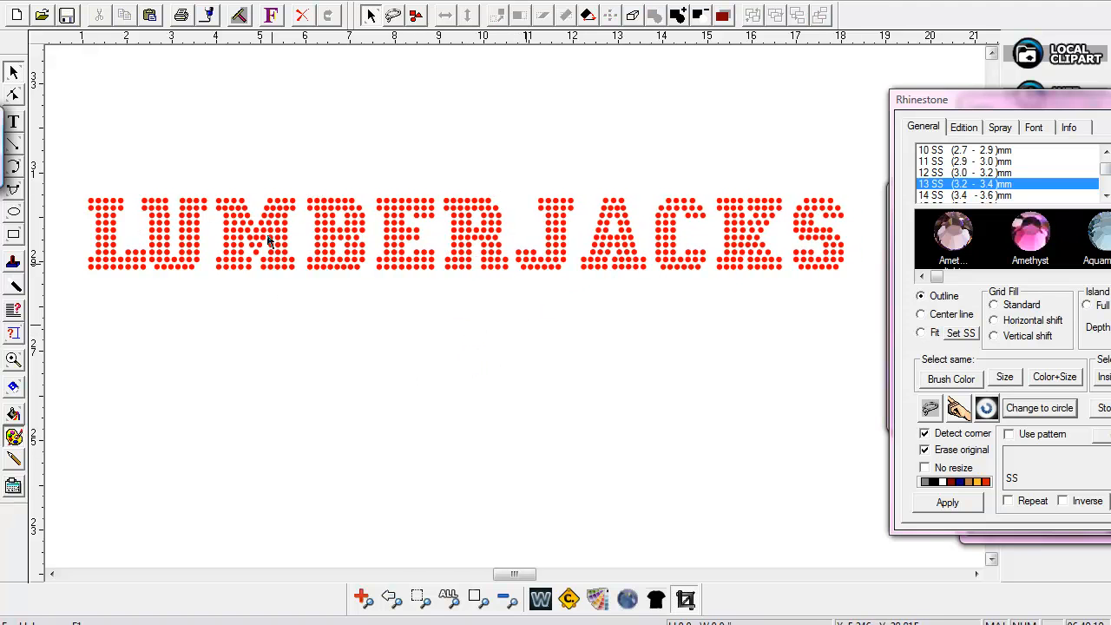
Move the letters from B onward left to close the gap after M
mouse_move(716, 300)
left_mouse_down()
mouse_move(871, 307)
mouse_move(860, 310)
left_mouse_up()
left_click_drag(292, 181, 860, 291)
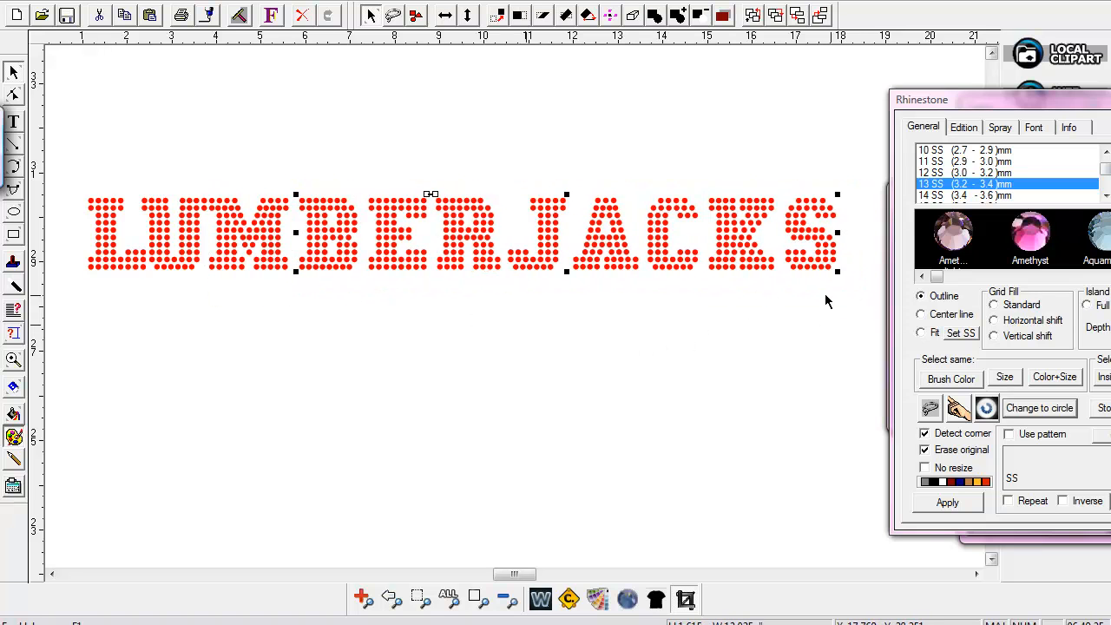
left_click(494, 310)
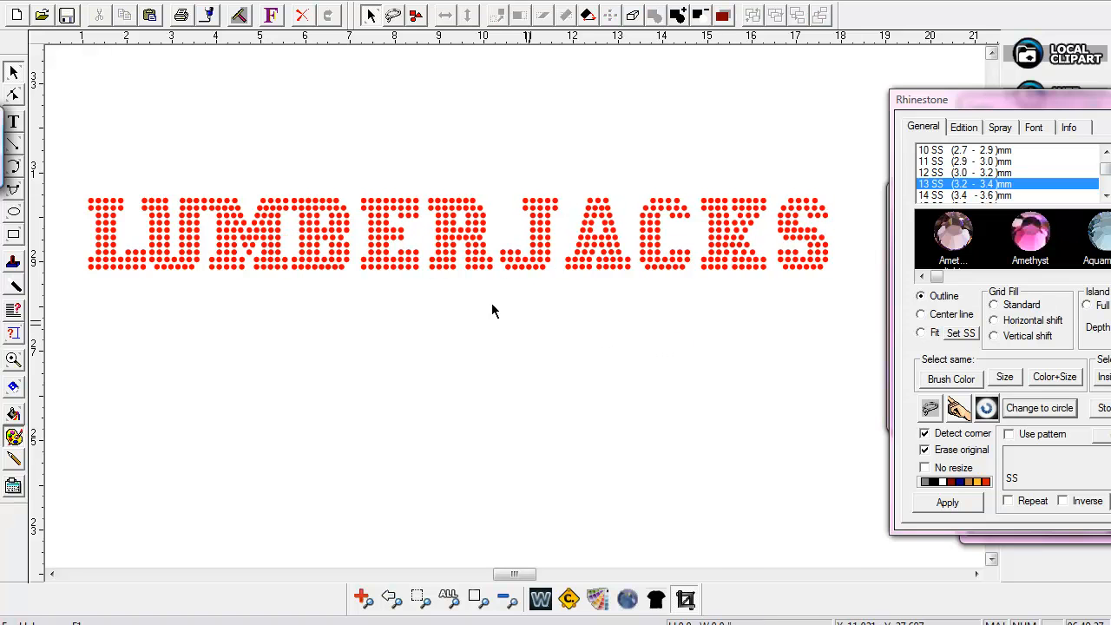
Successively move the remaining trailing letter groups left to tighten spacing through the final S
left_click_drag(355, 186, 884, 296)
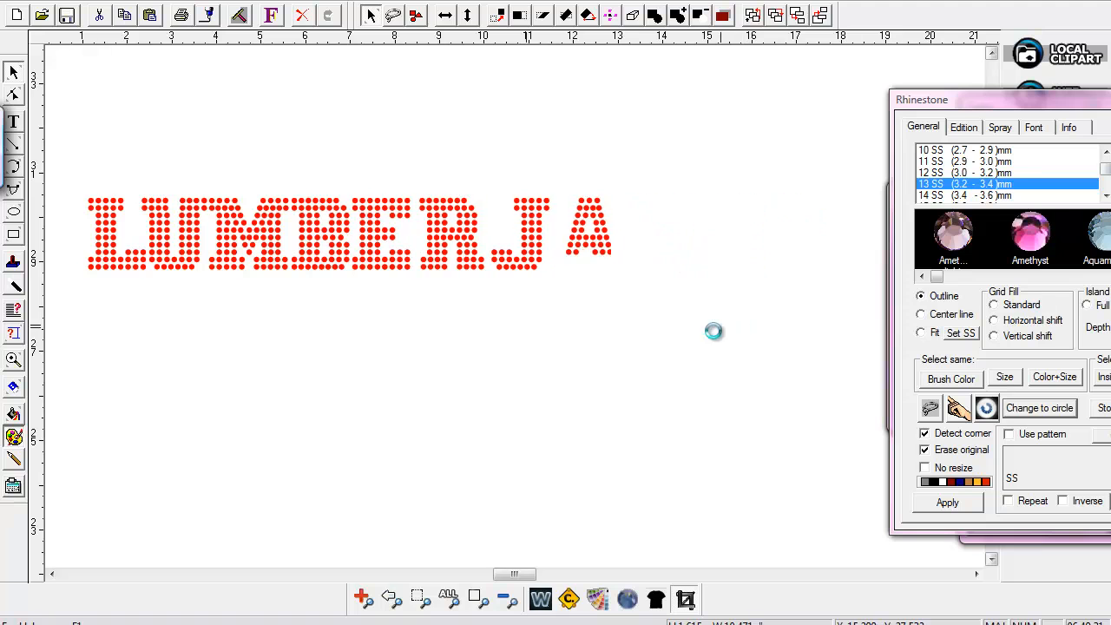
left_click(665, 354)
left_click_drag(414, 193, 819, 307)
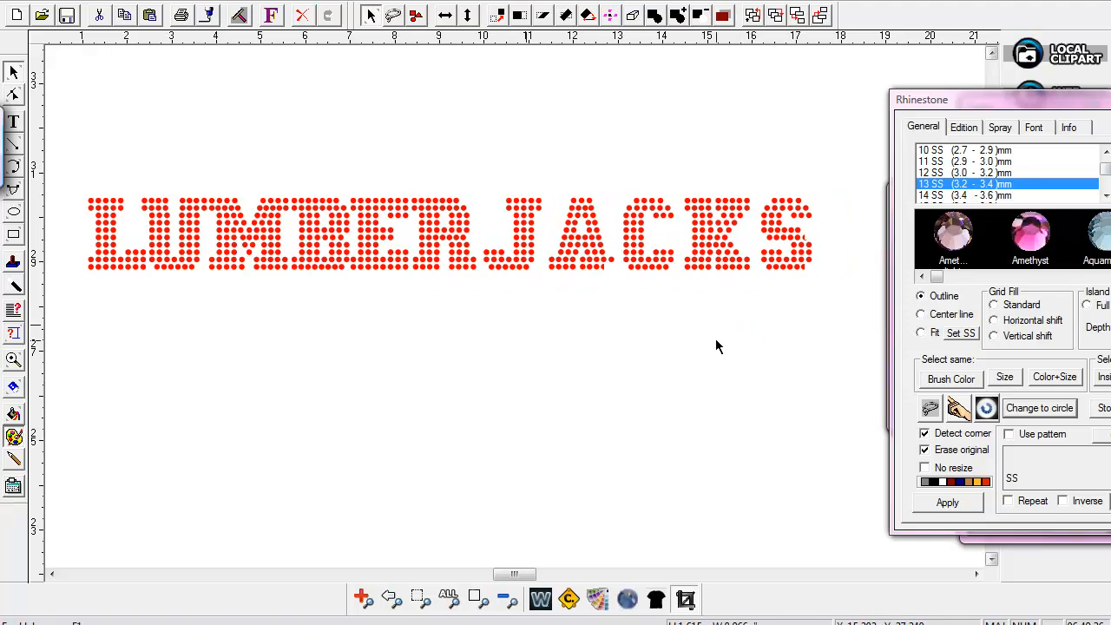
left_click_drag(475, 188, 850, 291)
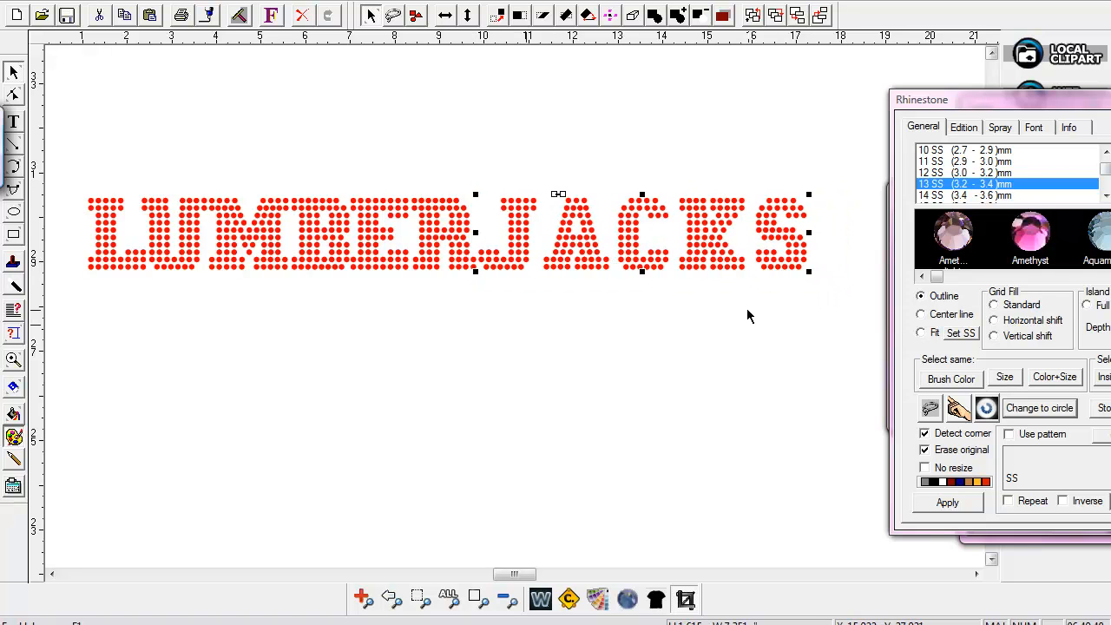
left_click_drag(539, 183, 826, 295)
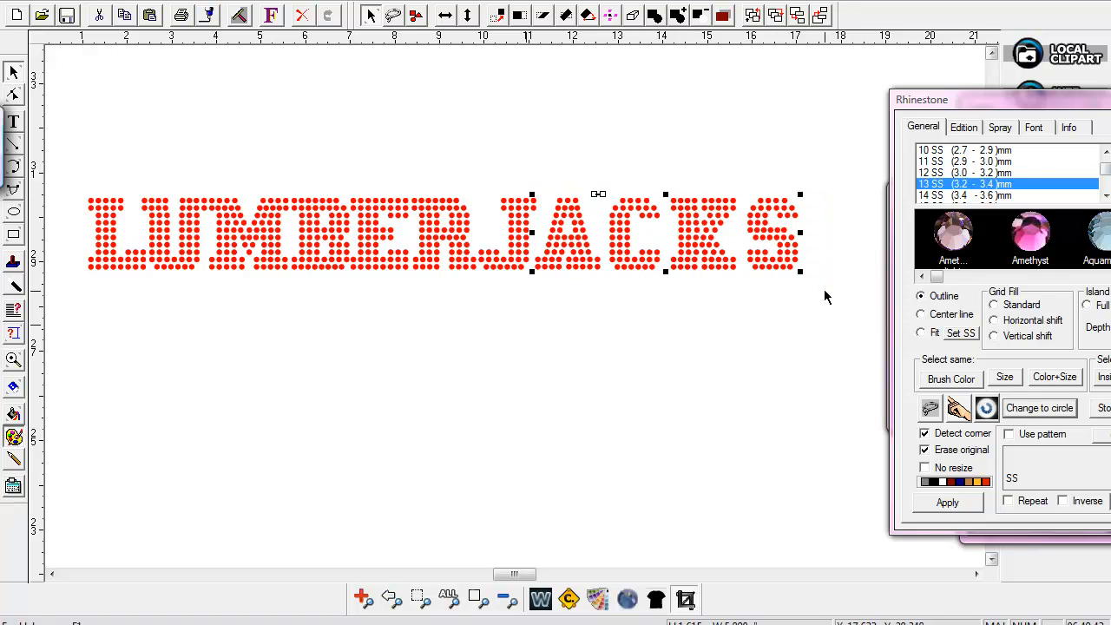
left_click_drag(605, 193, 811, 299)
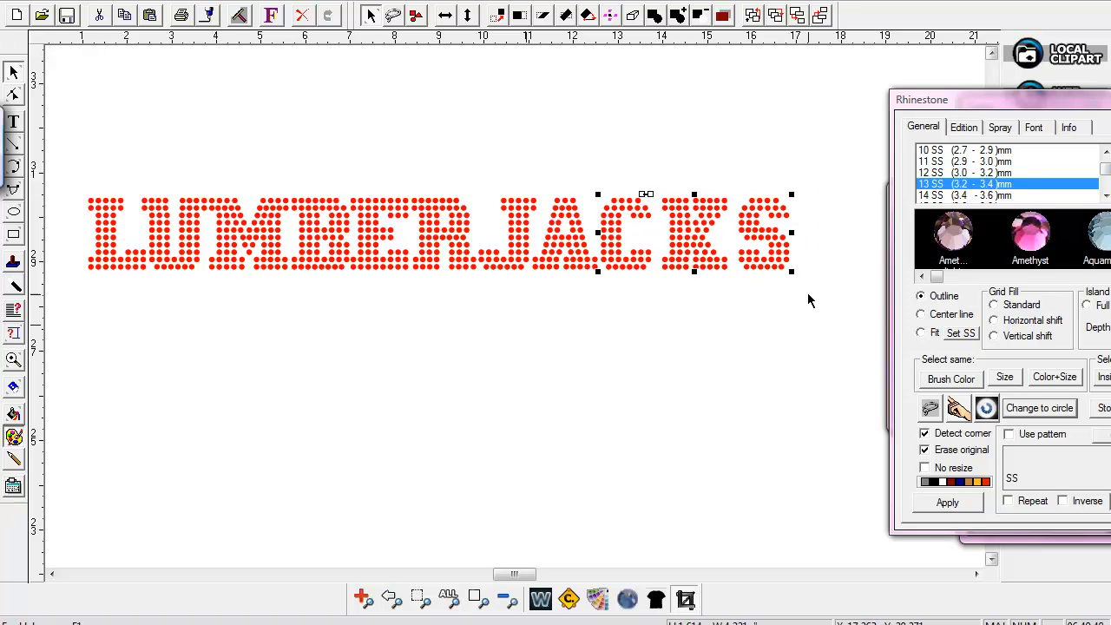
Select the final K and S and move them left to close the remaining gaps at the end of the word
left_click_drag(661, 187, 802, 292)
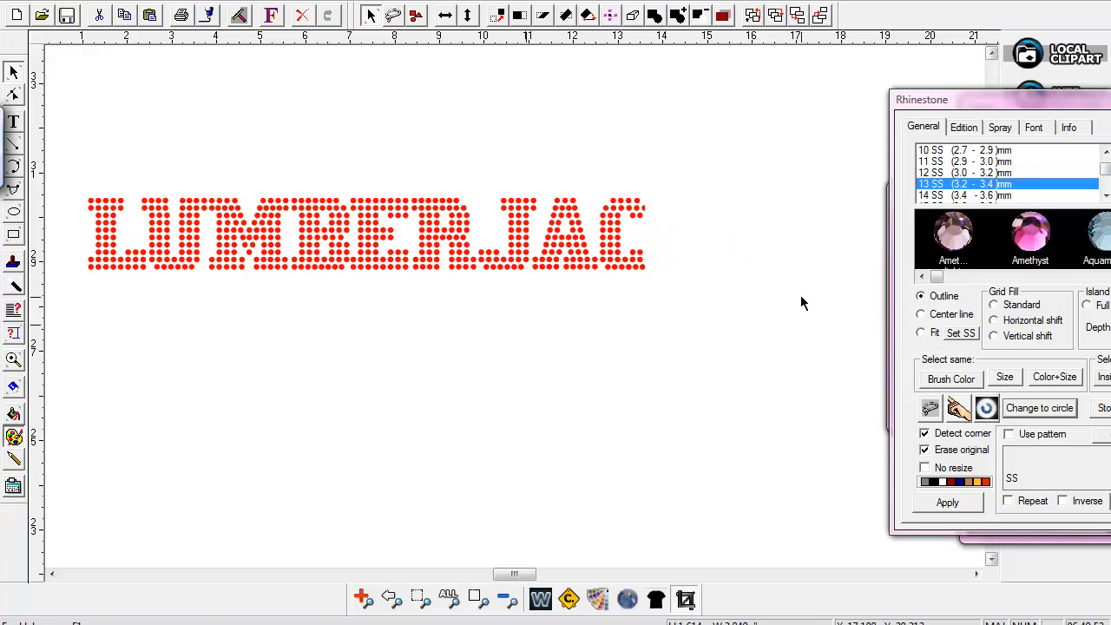
left_click_drag(725, 186, 810, 305)
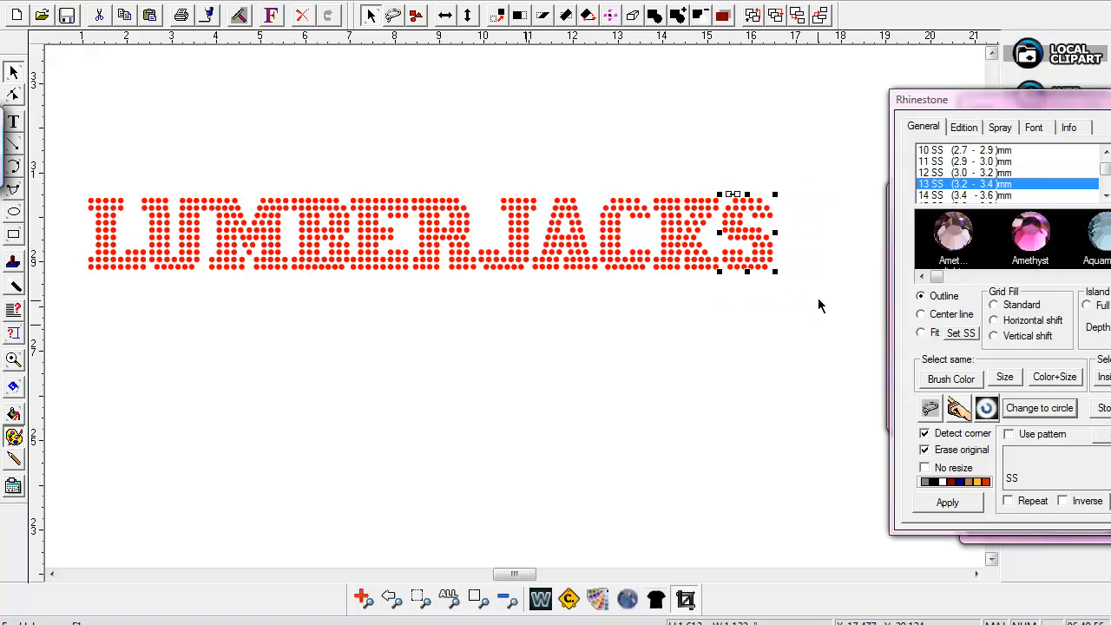
left_click(829, 273)
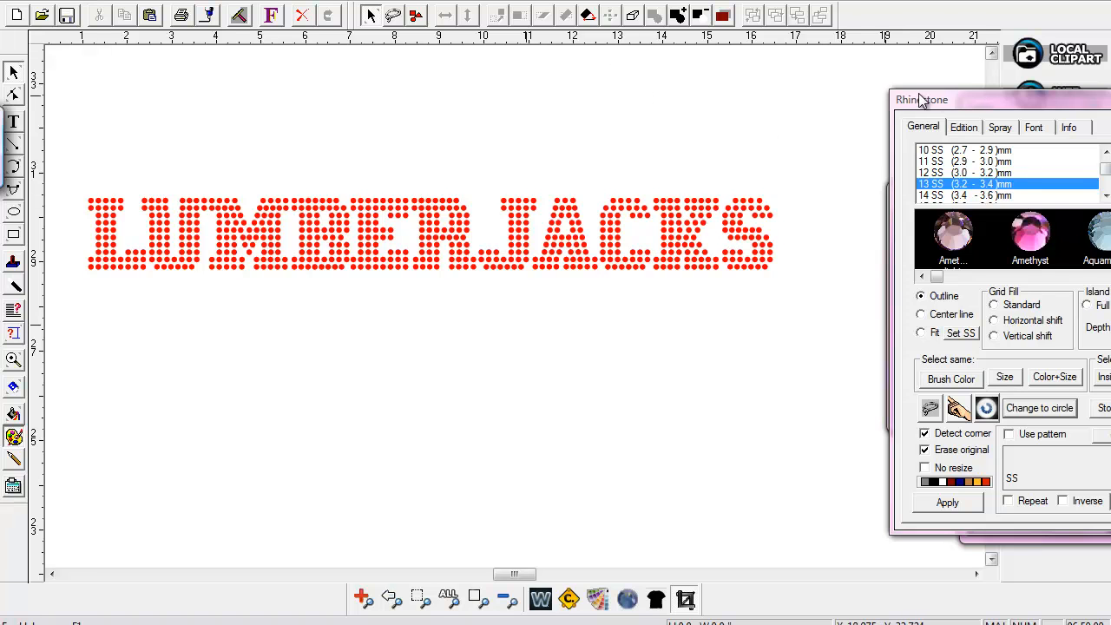
left_click(967, 127)
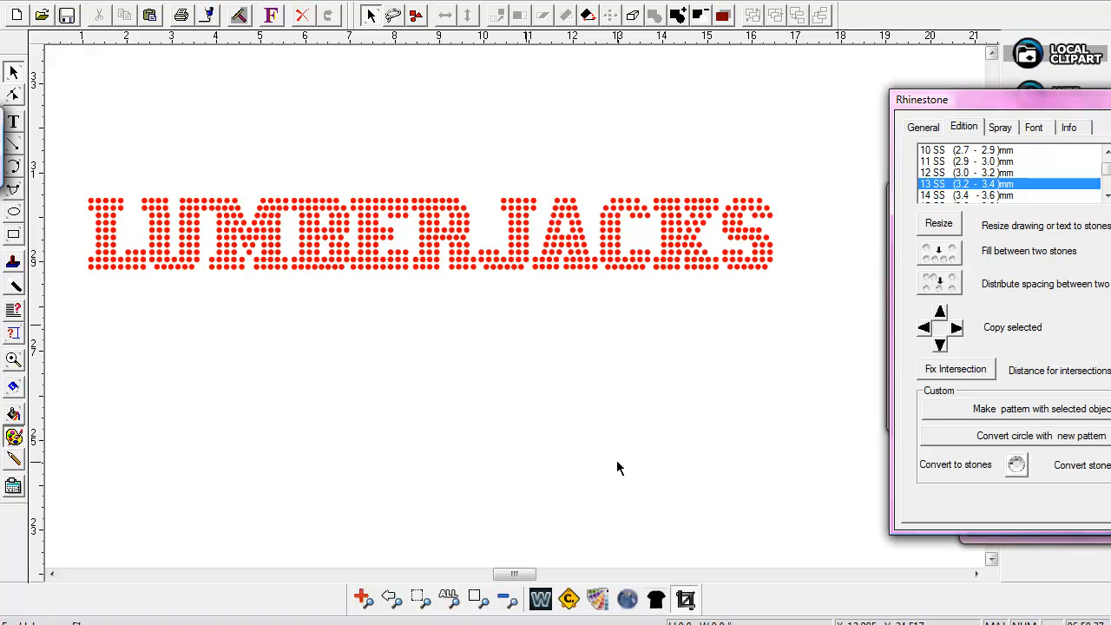
left_click(556, 623)
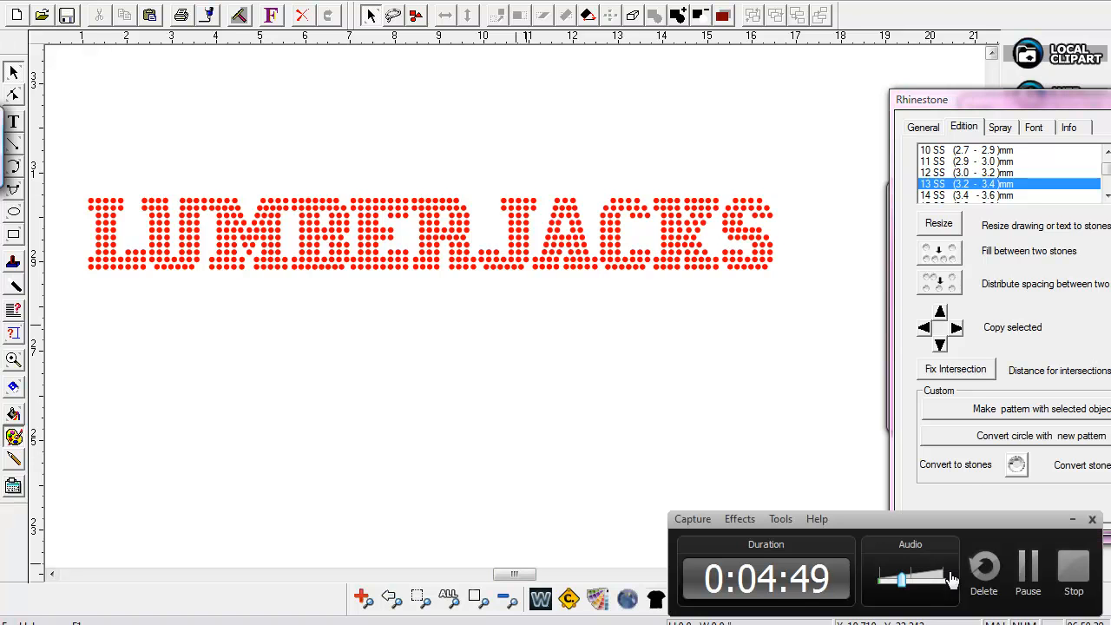
left_click(1062, 567)
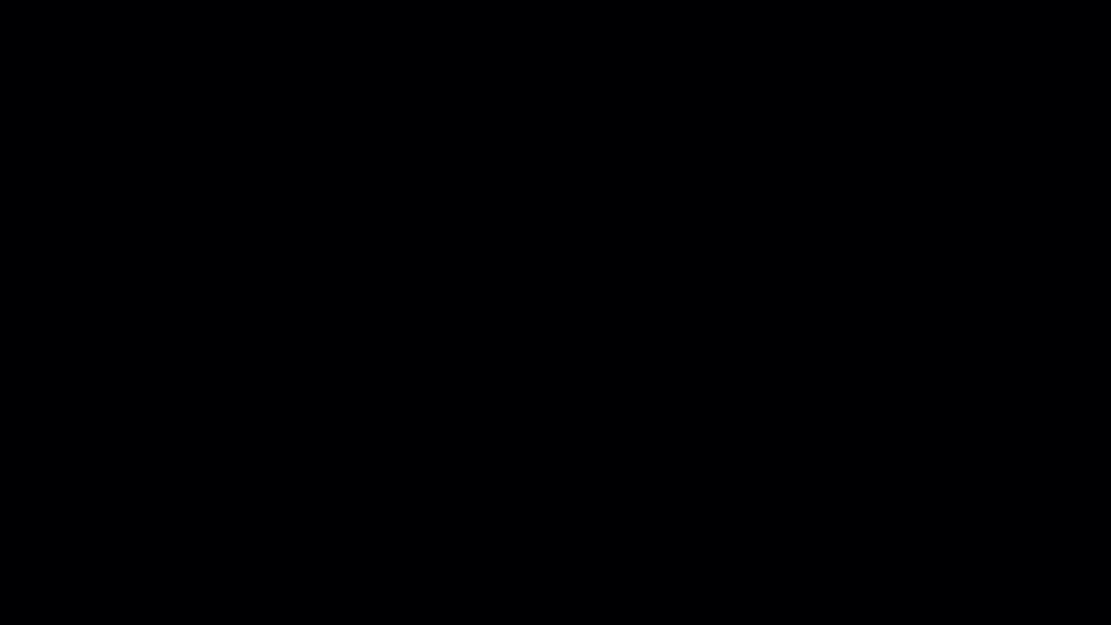